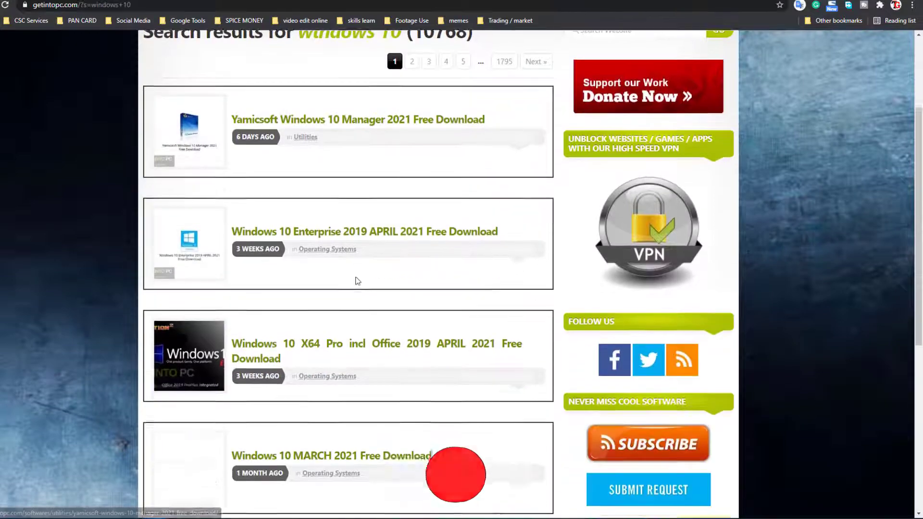
Look through the getintopc.com search results for windows 10 downloads
scroll(408, 323, down, 2)
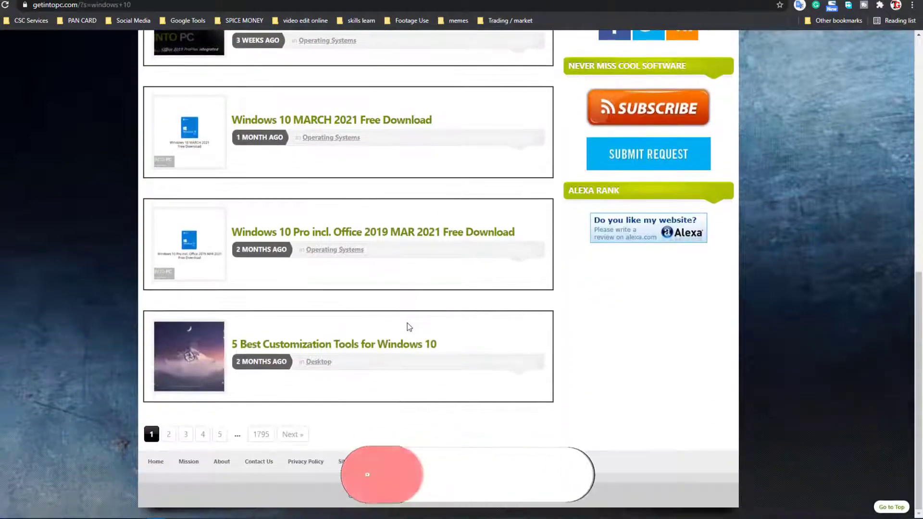
scroll(410, 322, up, 10)
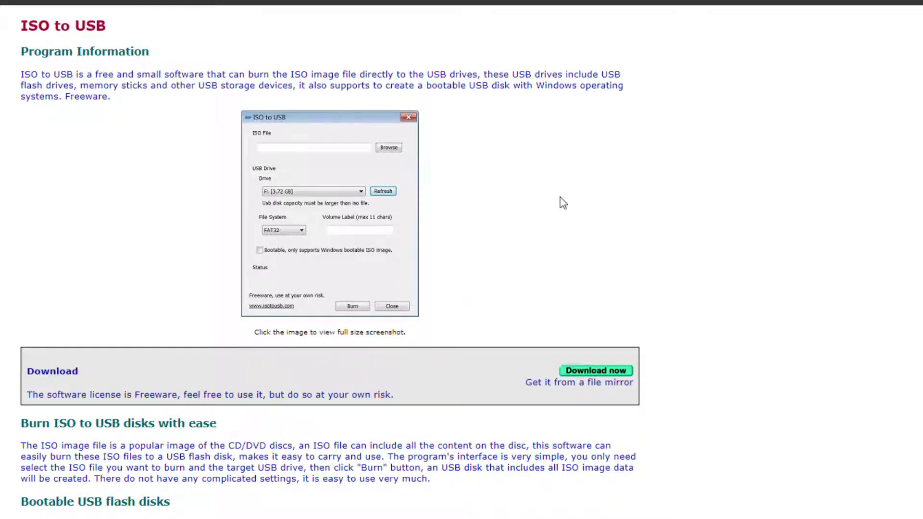
Start the ISO to USB installer download from isotousb.com, cancel saving isotousb_setup, and minimize the browser
scroll(562, 203, down, 1)
scroll(563, 204, up, 1)
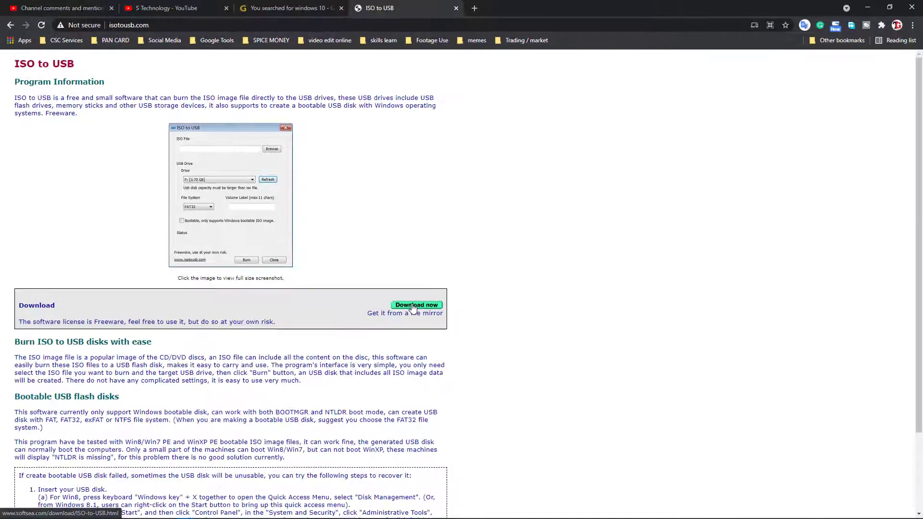
click(412, 306)
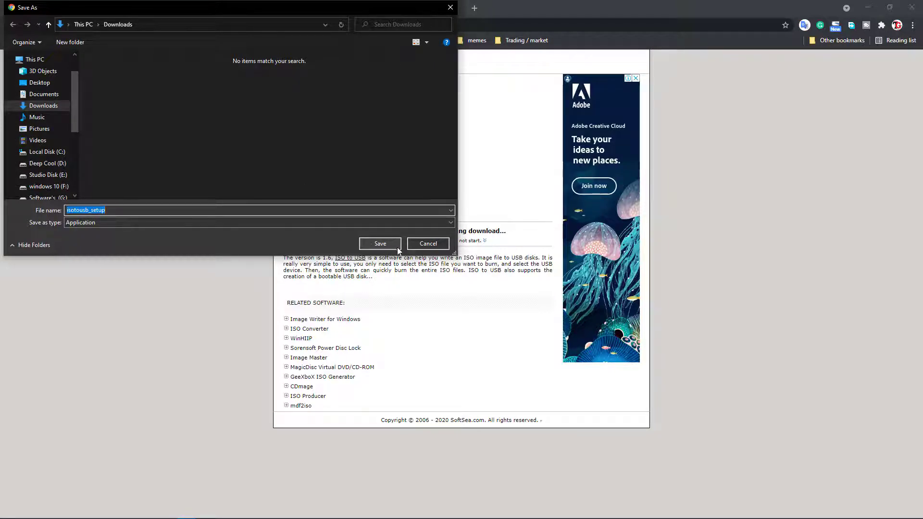
click(439, 245)
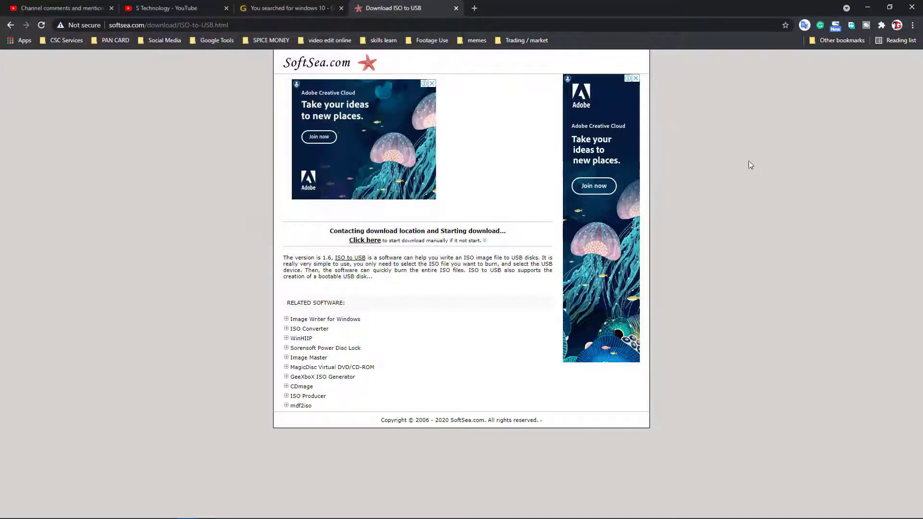
click(871, 9)
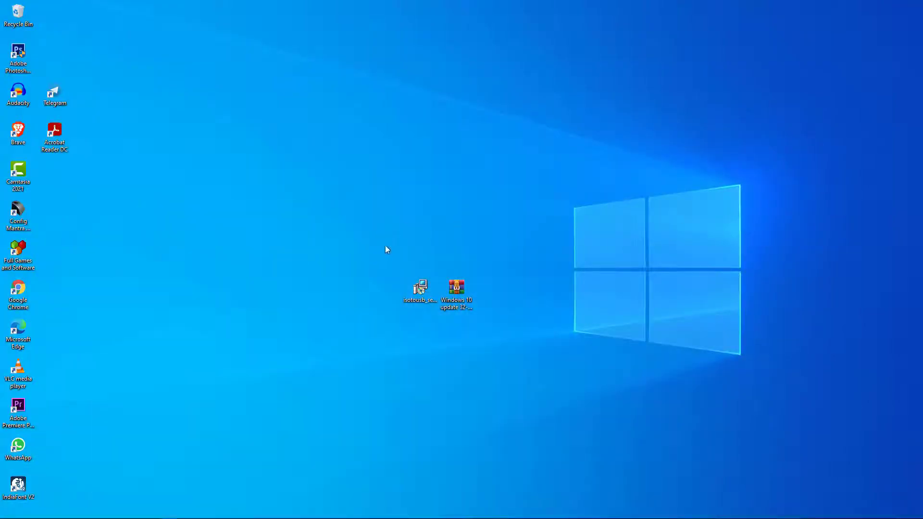
drag(383, 242, 428, 307)
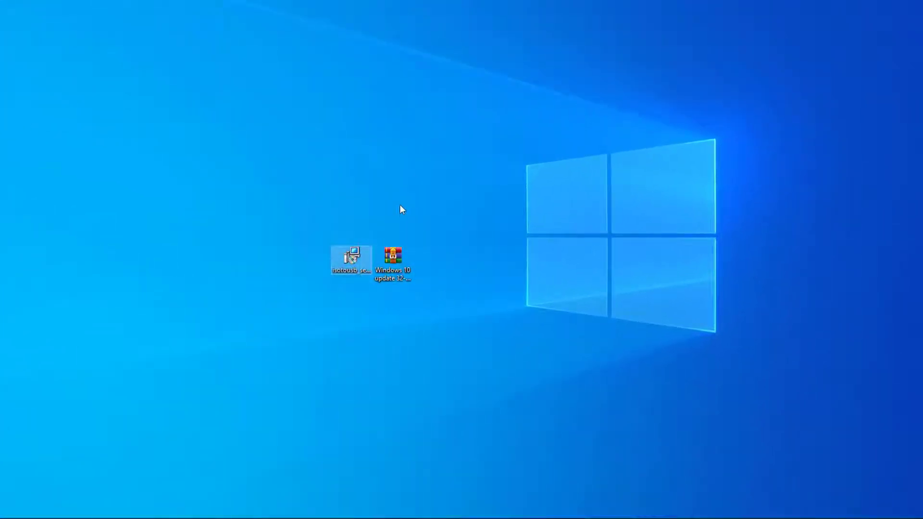
drag(394, 199, 439, 326)
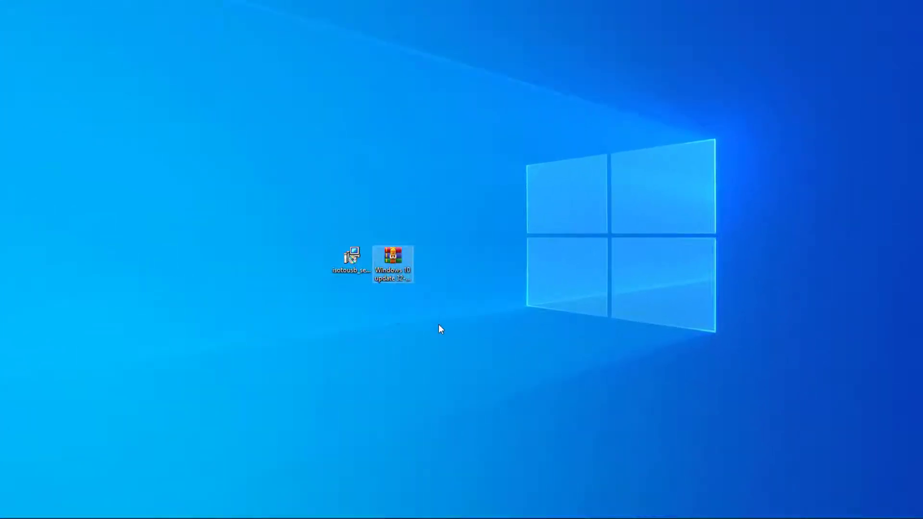
click(411, 281)
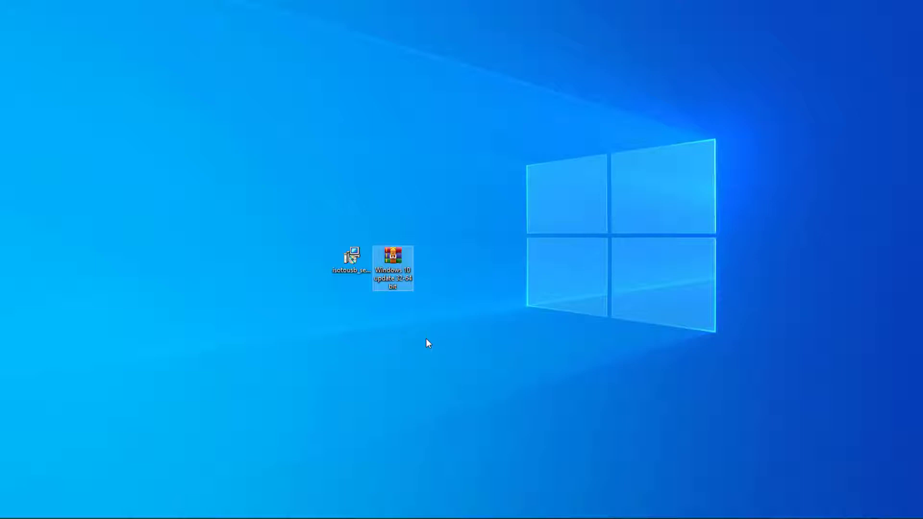
click(426, 339)
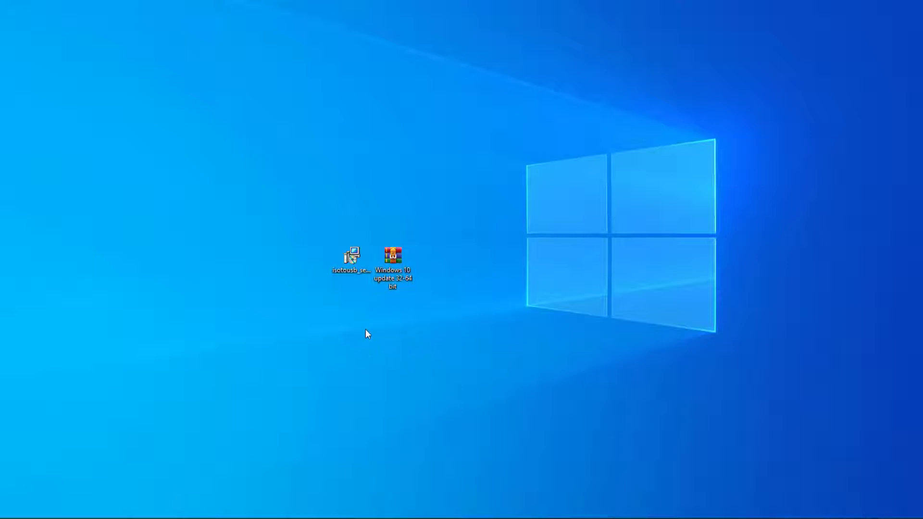
click(353, 263)
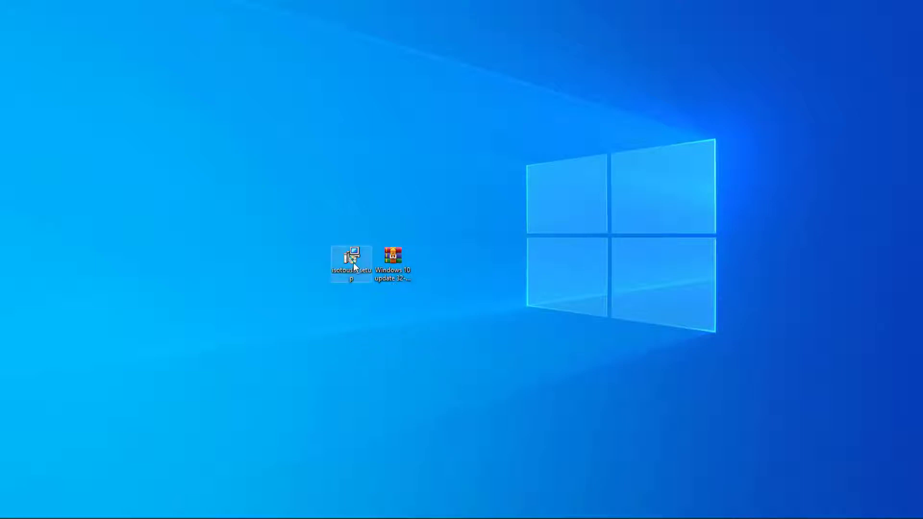
click(373, 341)
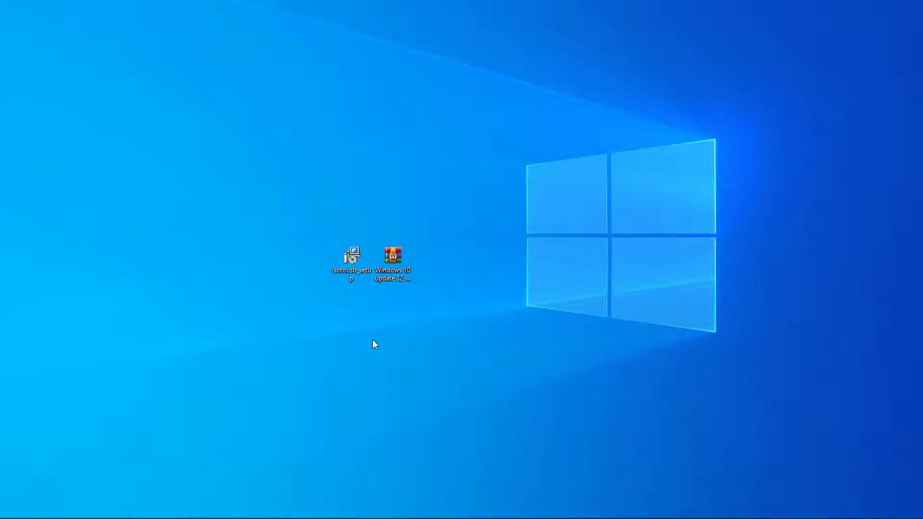
Run isotousb_setup from the desktop as administrator and accept the license agreement in the setup wizard
right_click(353, 268)
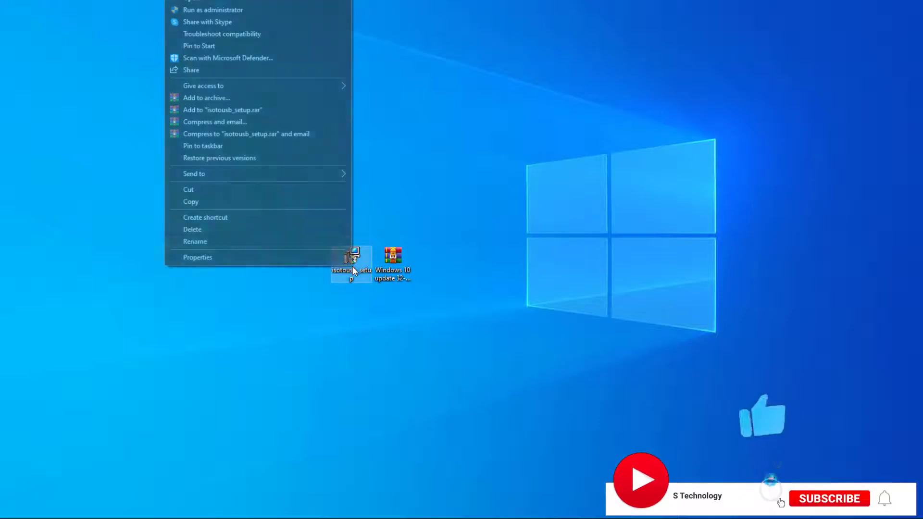
click(263, 13)
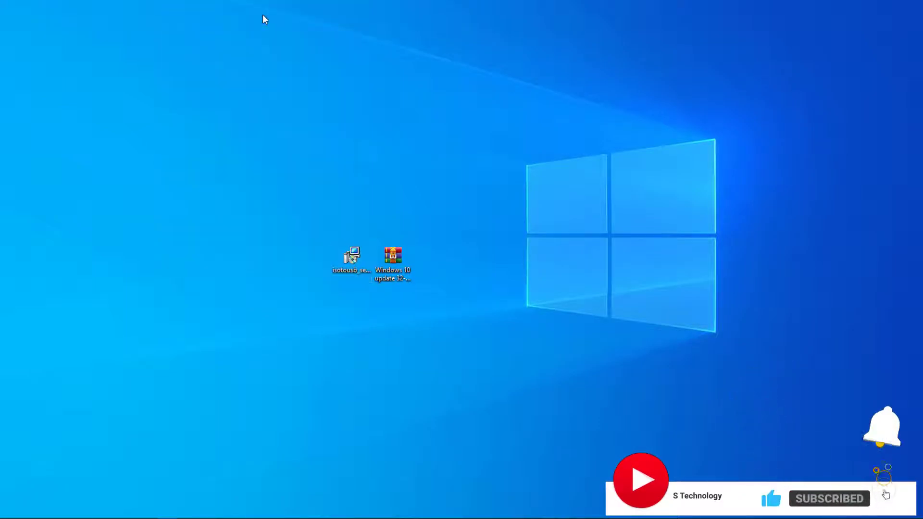
drag(517, 153, 522, 131)
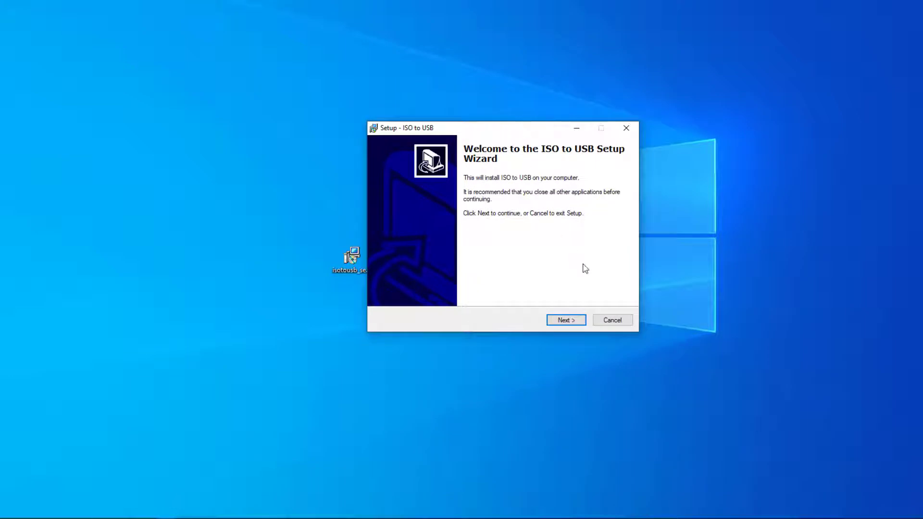
click(573, 321)
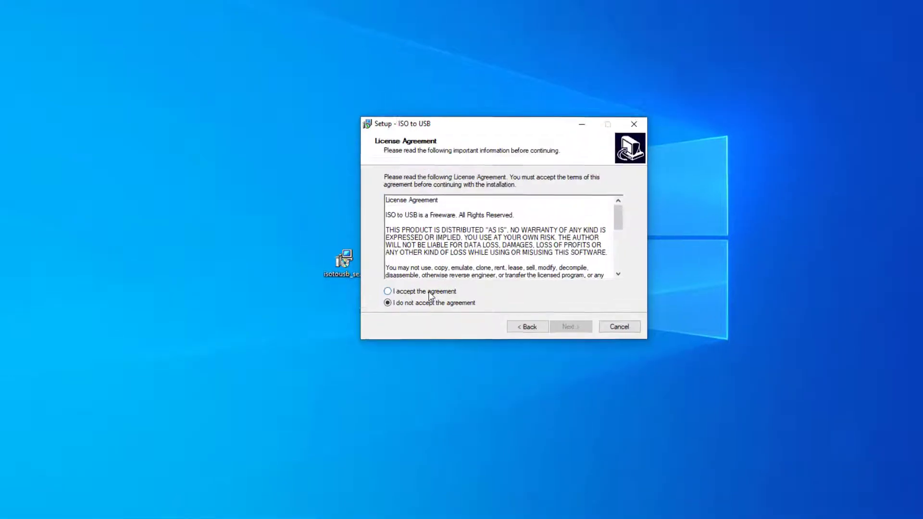
click(431, 294)
click(582, 326)
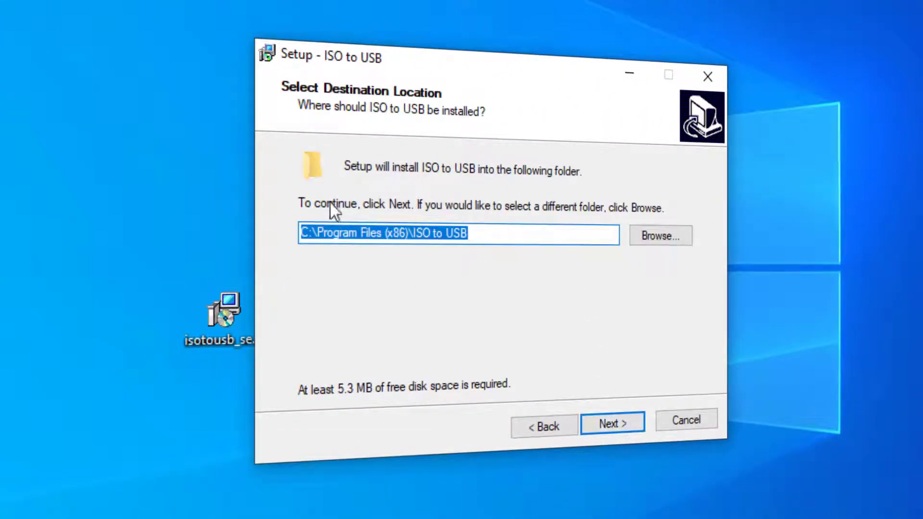
Install ISO to USB into the existing C:\Program Files (x86)\ISO to USB folder with a desktop icon, and launch it
click(627, 425)
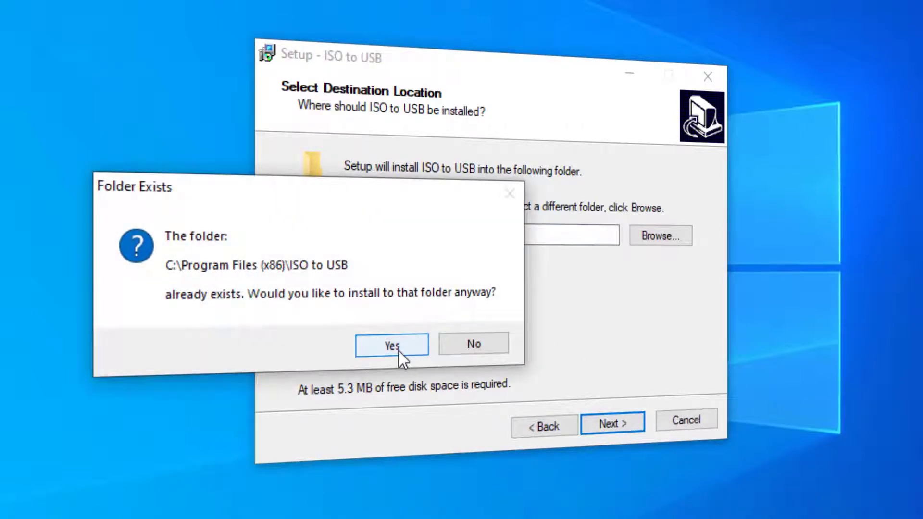
click(393, 346)
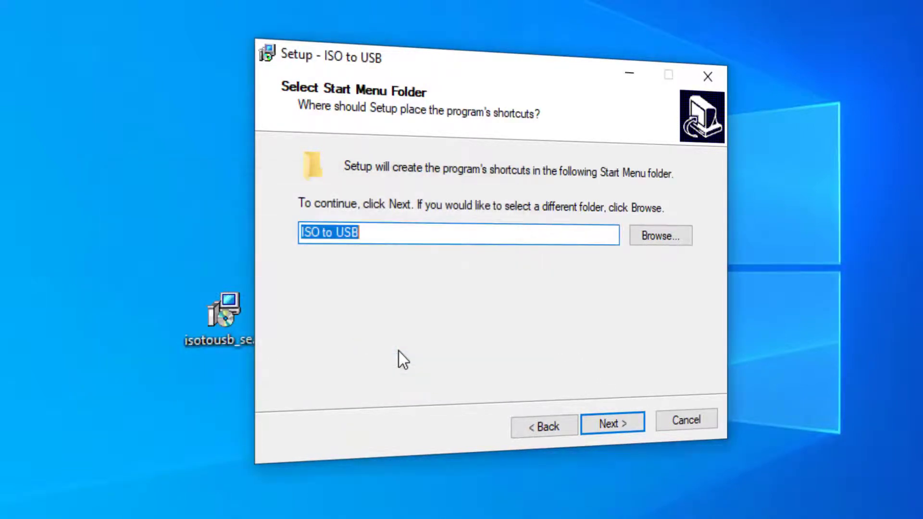
click(622, 424)
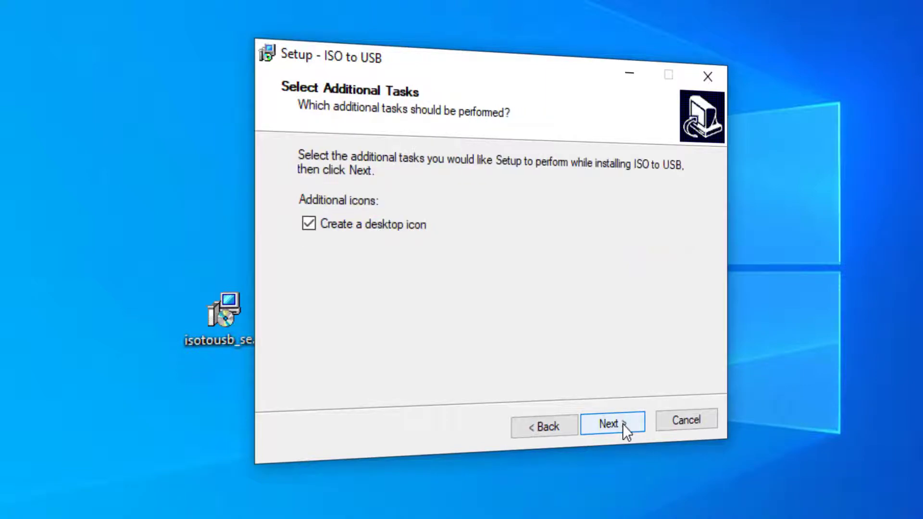
click(622, 424)
click(622, 424)
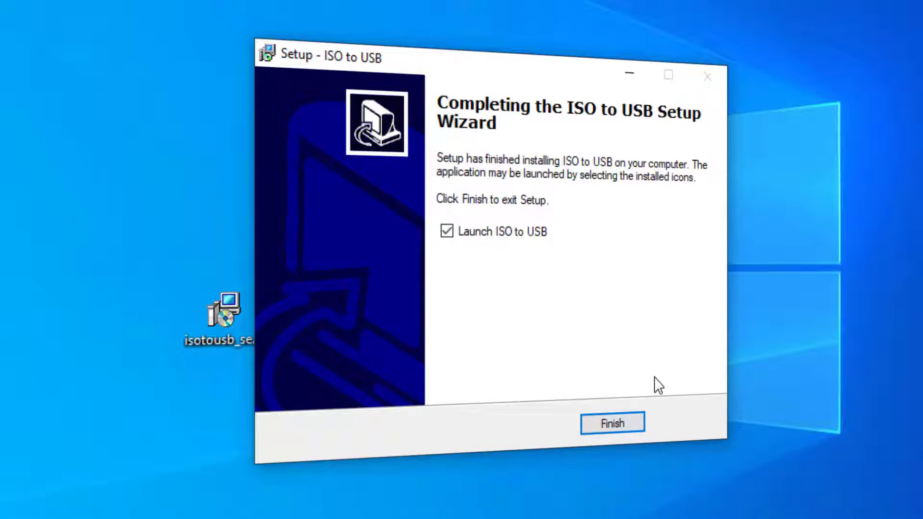
click(629, 425)
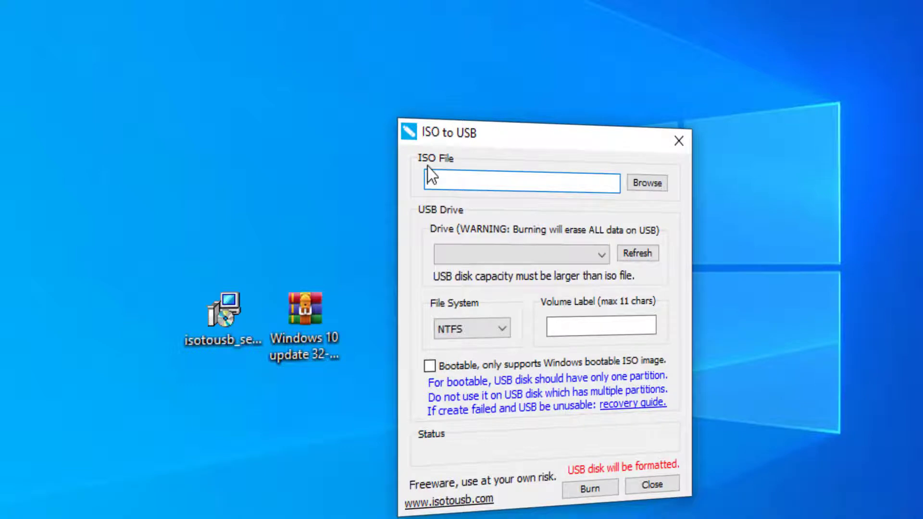
Load the Windows 10 update 32-64 bit image from the desktop as the ISO file to burn
click(319, 336)
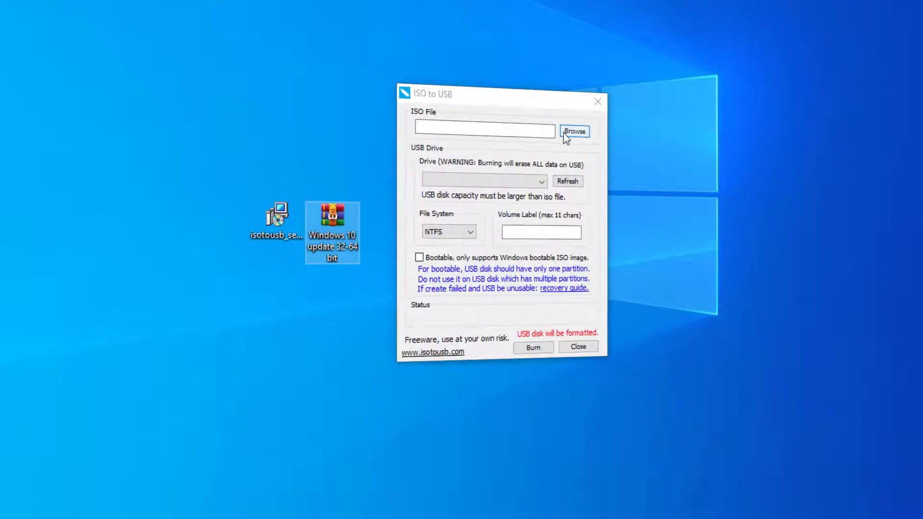
click(583, 137)
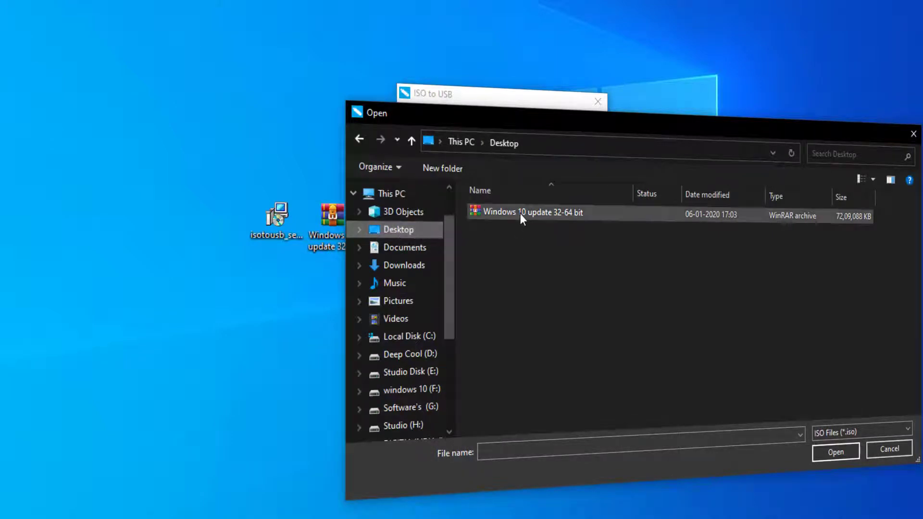
click(504, 214)
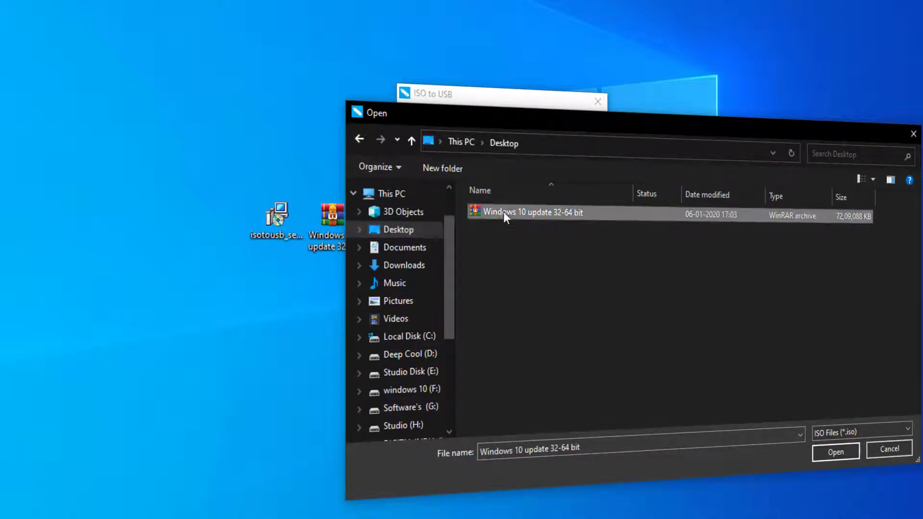
click(836, 452)
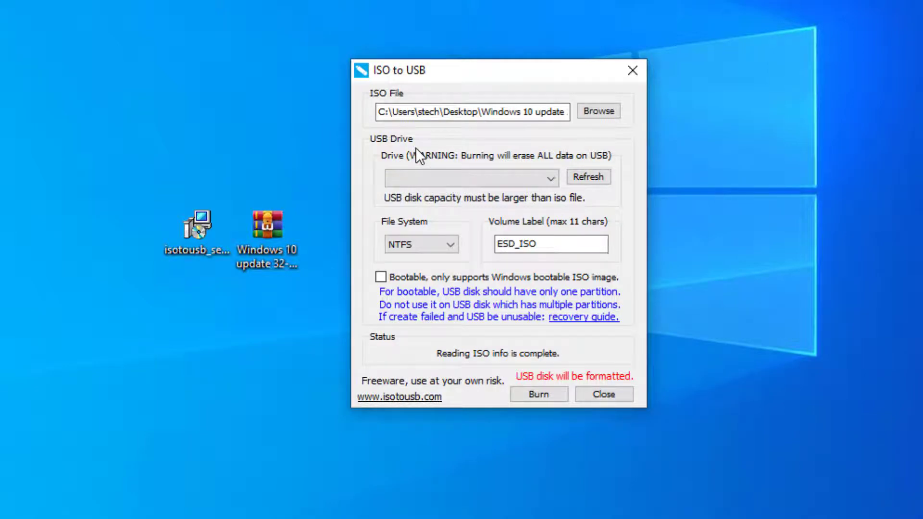
Set the target USB drive to F:, keep NTFS, set the volume label to windows 10, and make it bootable
click(419, 179)
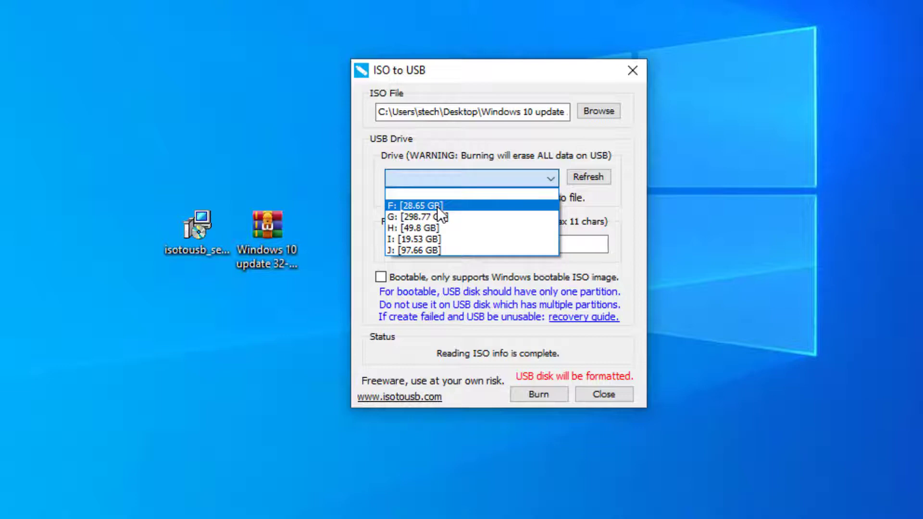
click(455, 207)
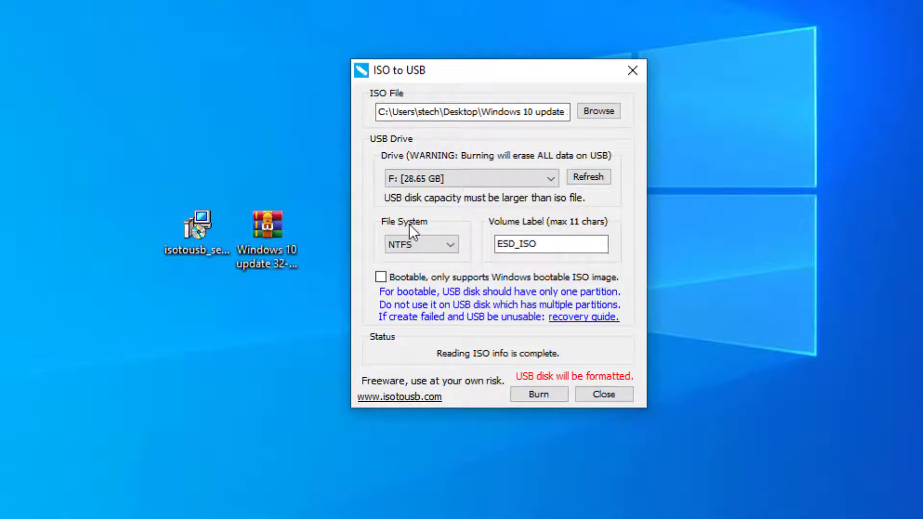
click(422, 245)
click(422, 245)
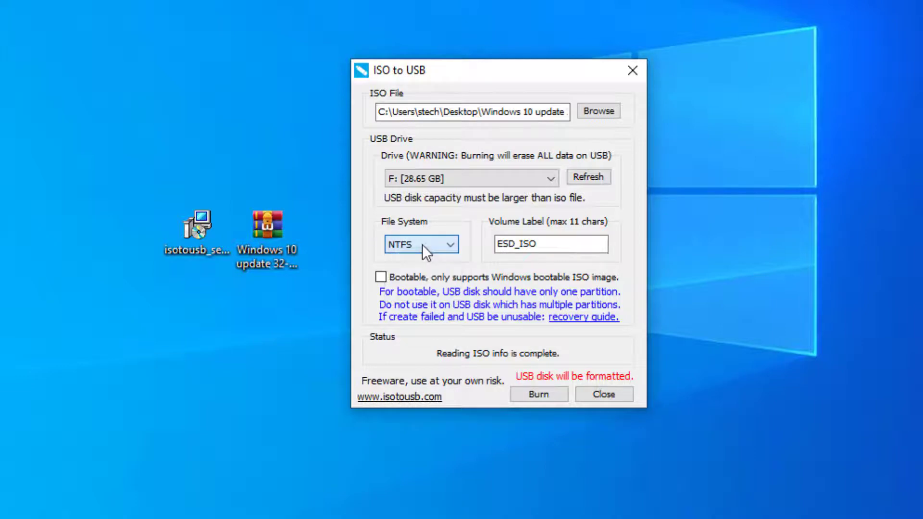
key(Tab)
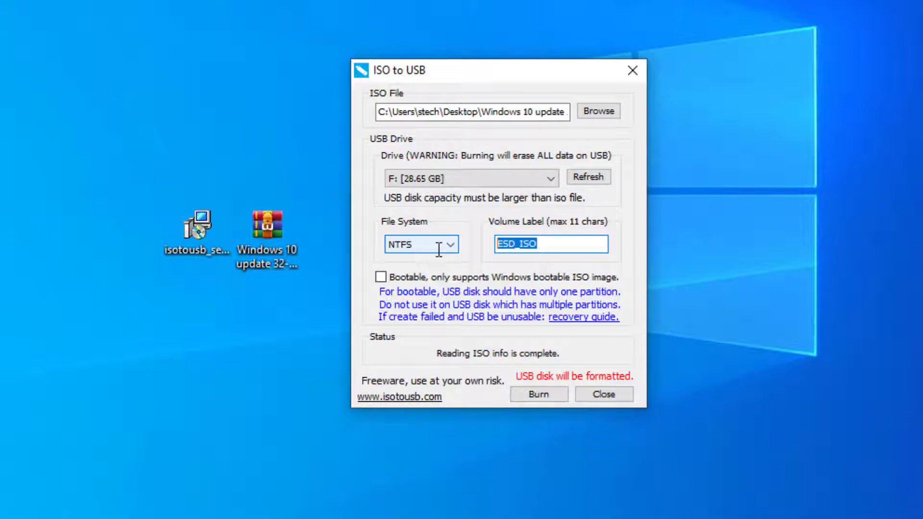
text(windows 10)
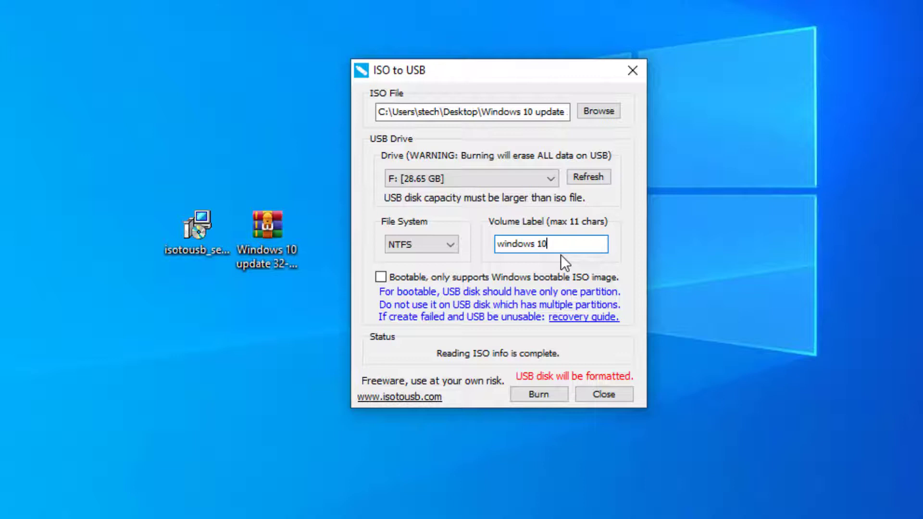
click(380, 277)
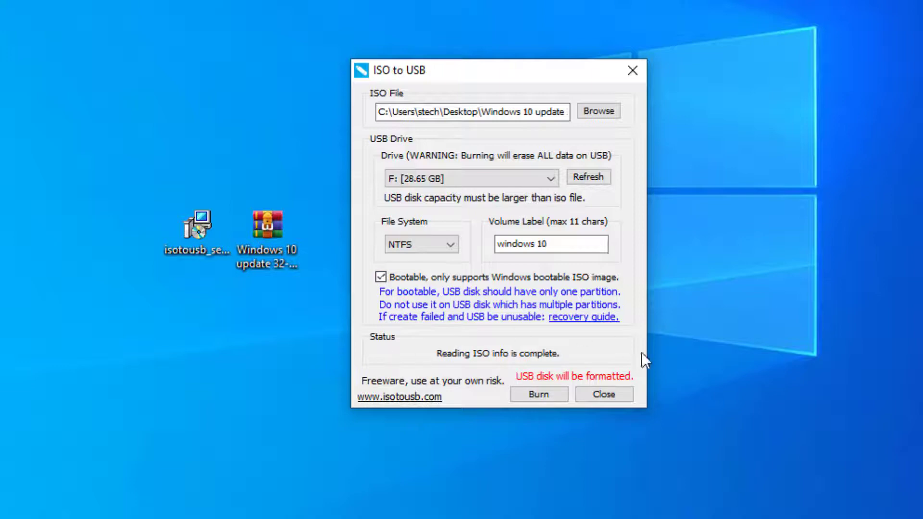
Burn the ISO to drive F:, accepting the format warning, and close ISO to USB once the burn completes
click(552, 393)
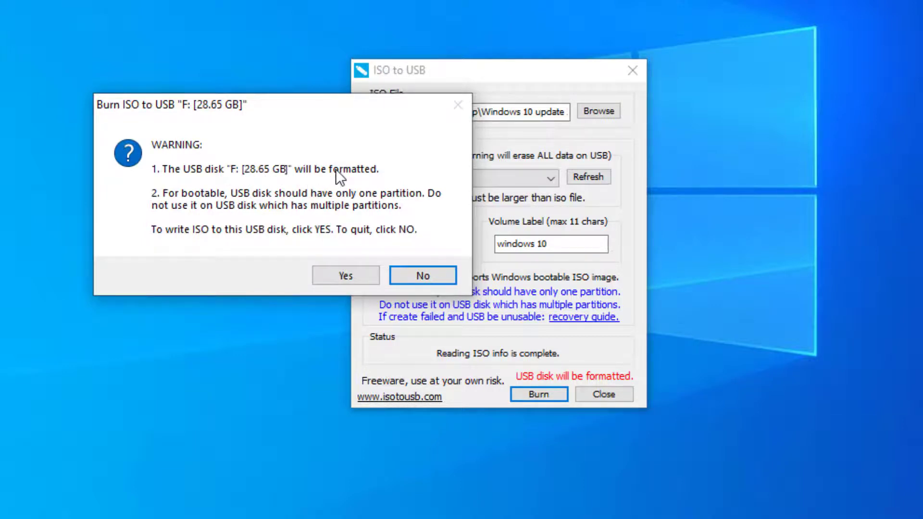
click(341, 275)
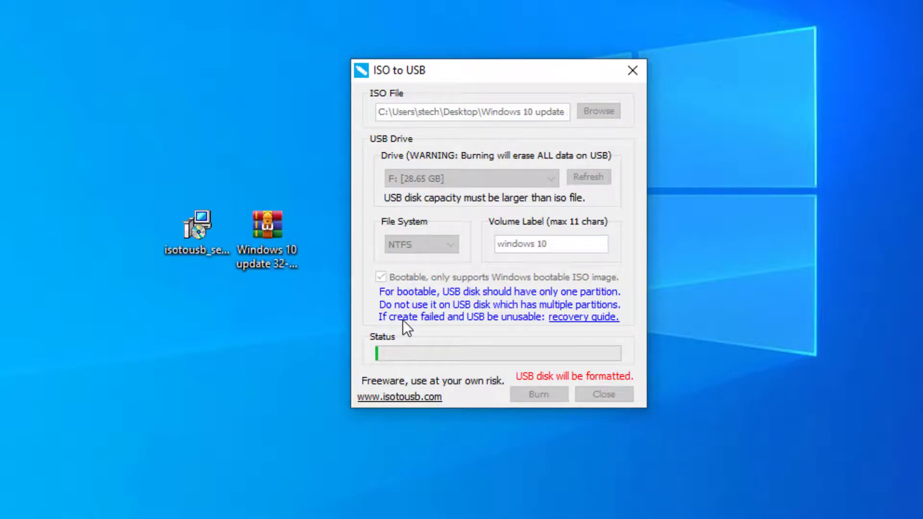
click(283, 255)
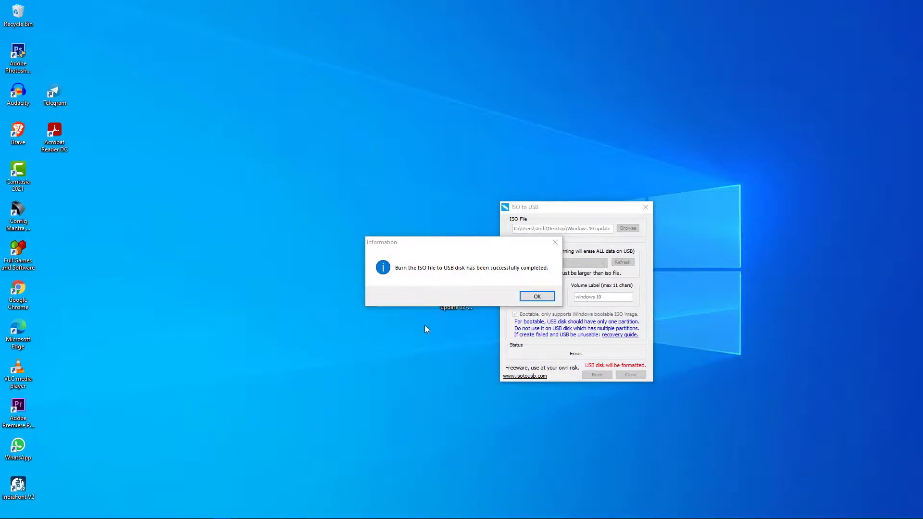
click(537, 296)
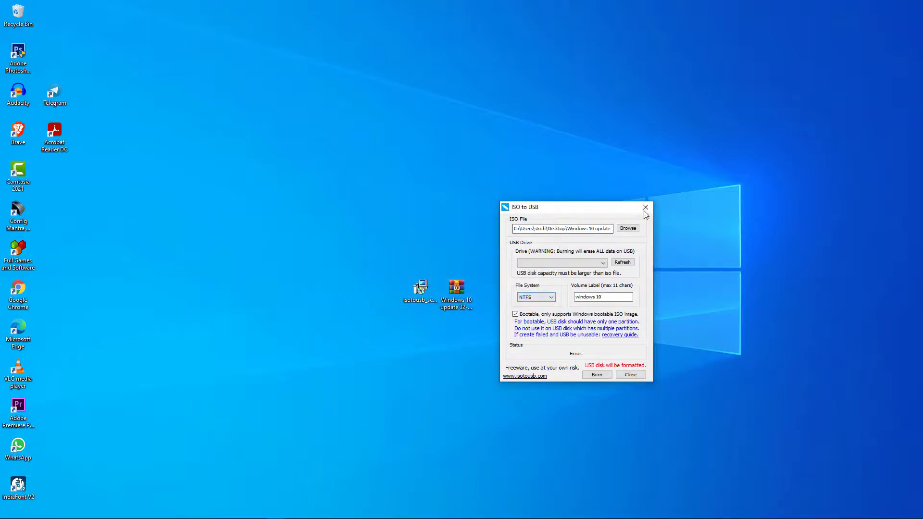
click(645, 210)
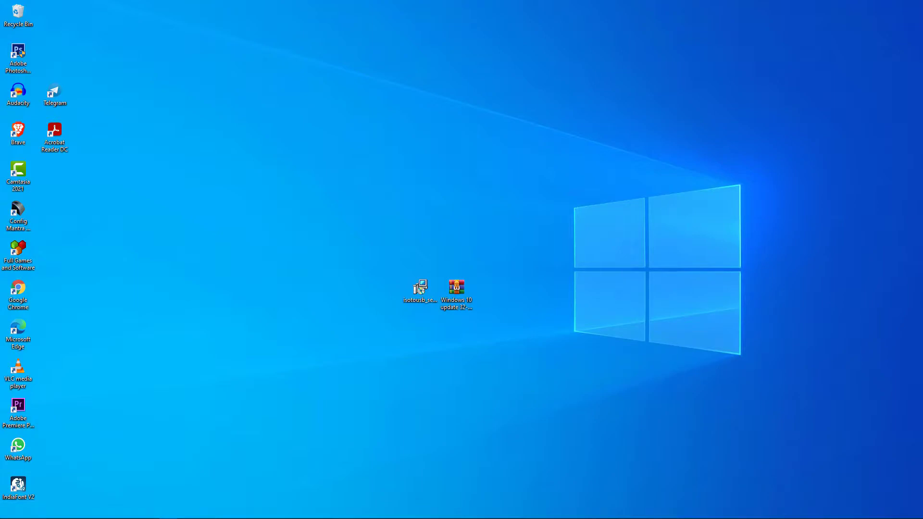
Switch to File Explorer and open the windows 10 (F:) drive to check the burned files
key(alt+Tab)
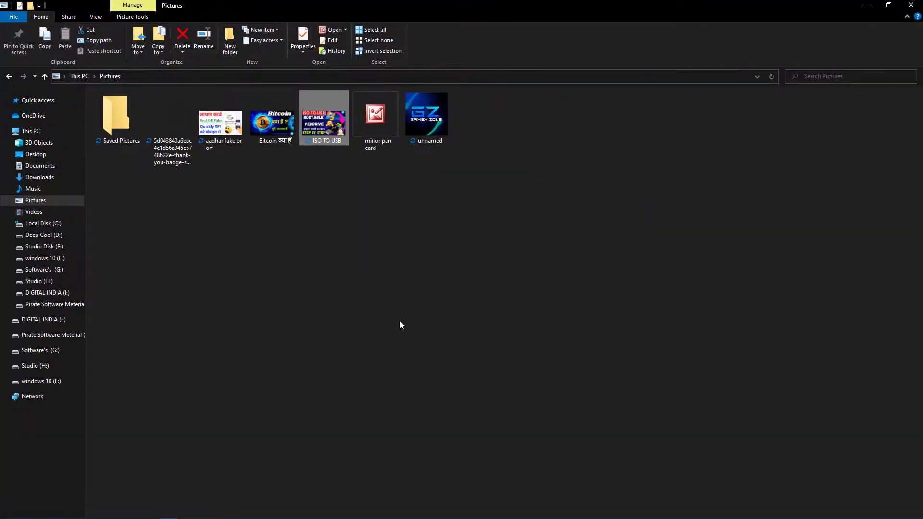
key(alt+Up)
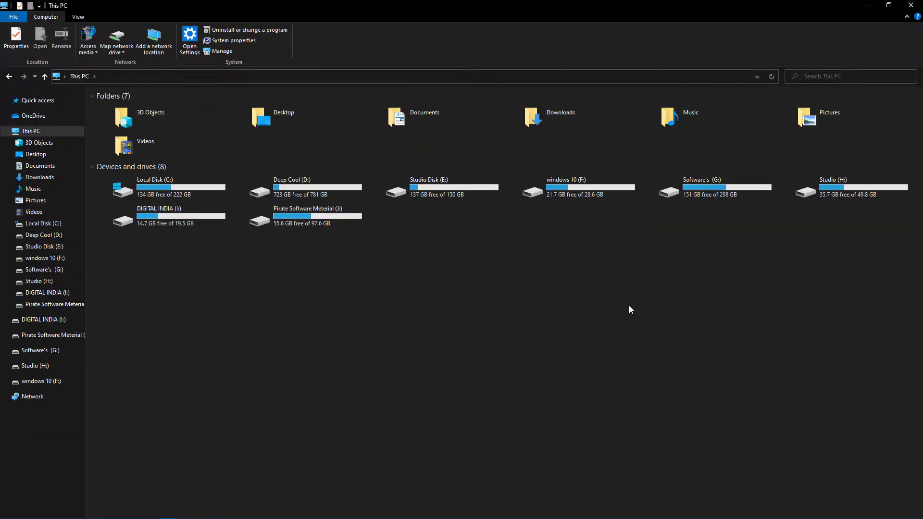
double_click(569, 190)
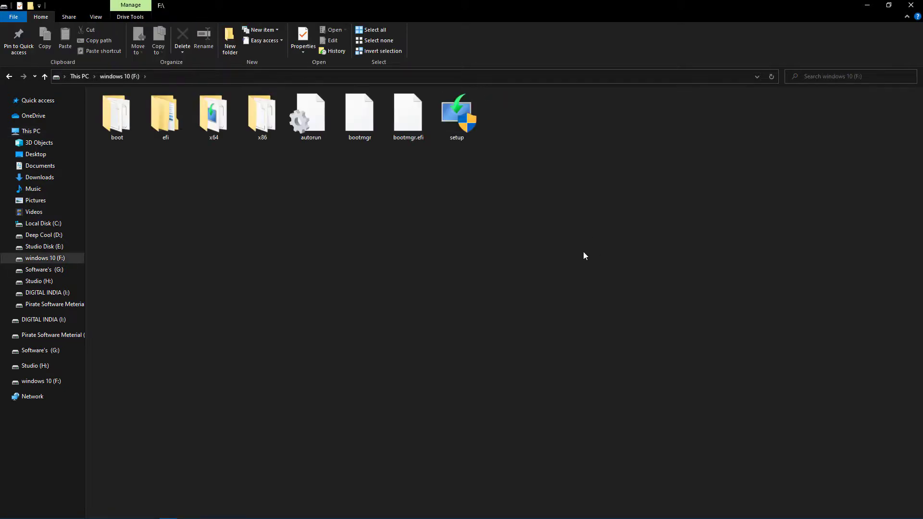